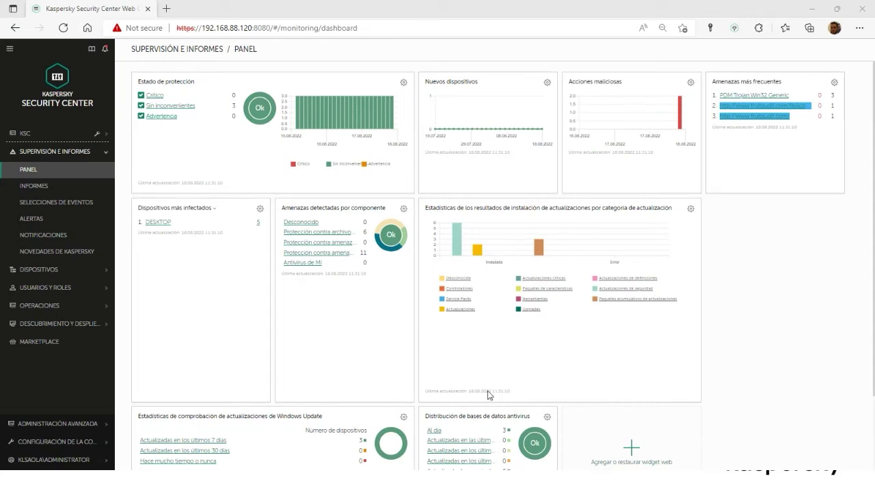
- Switch to the remote Windows desktop and copy the sw_tessadasdt application from the desktop into the root of Local Disk (C:)
drag(452, 491, 468, 122)
click(543, 110)
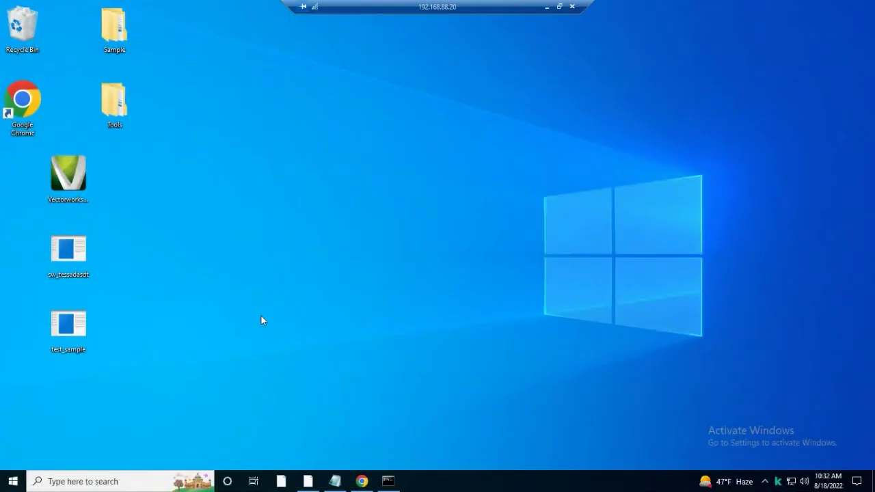
click(308, 481)
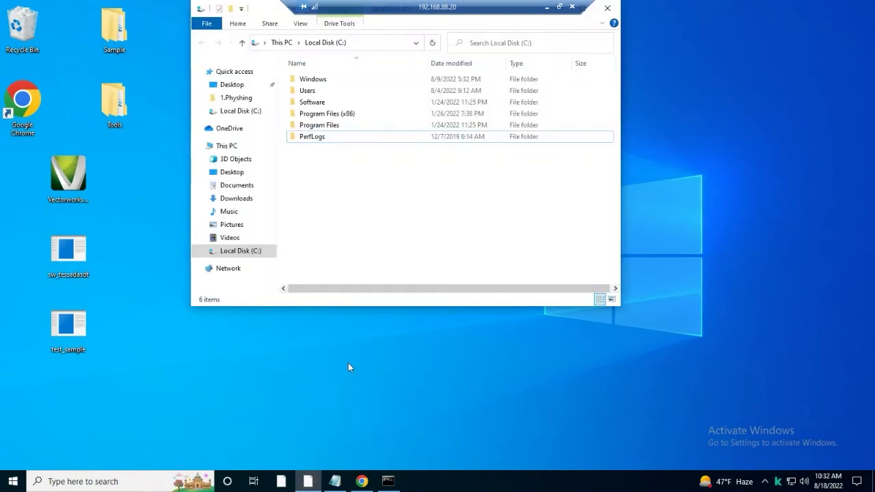
right_click(66, 267)
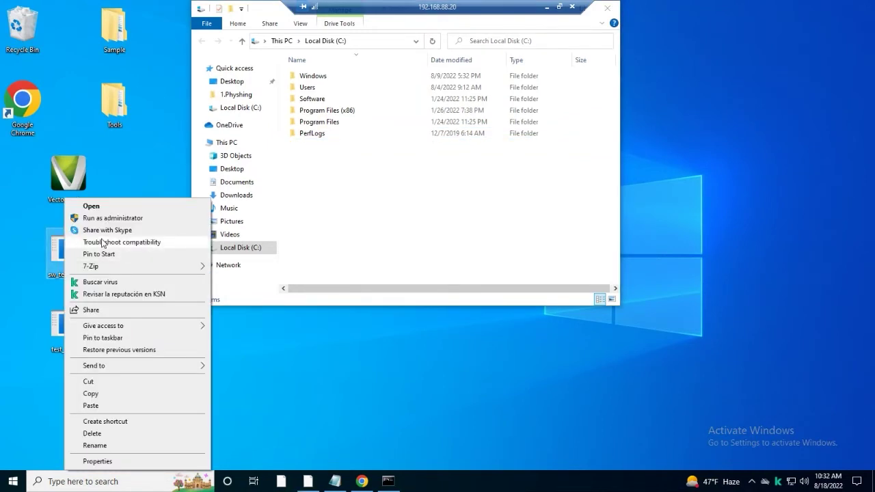
click(101, 393)
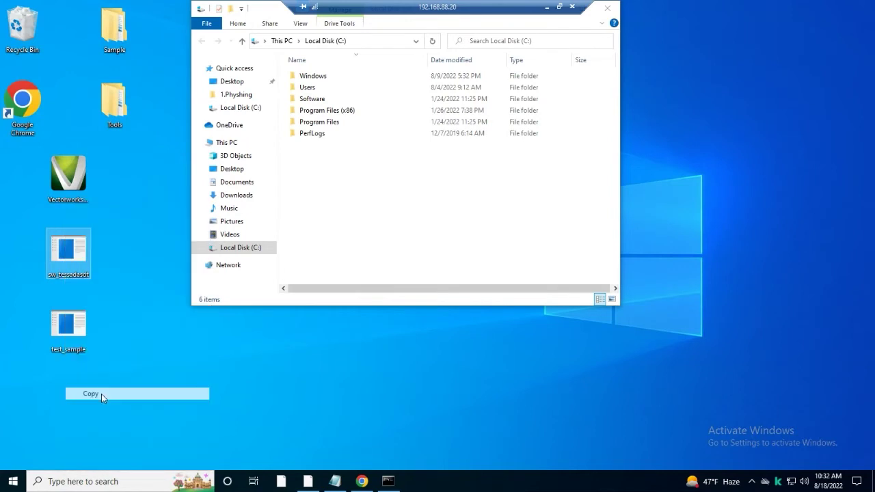
click(330, 187)
right_click(330, 188)
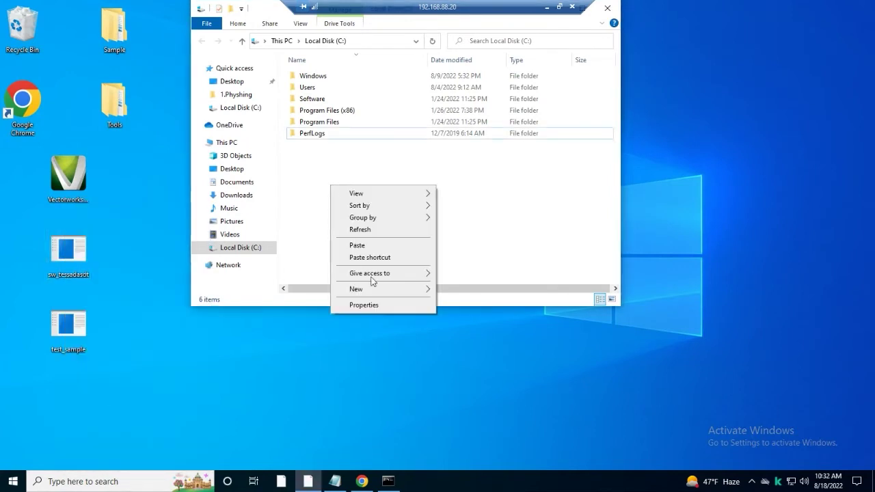
mouse_move(375, 288)
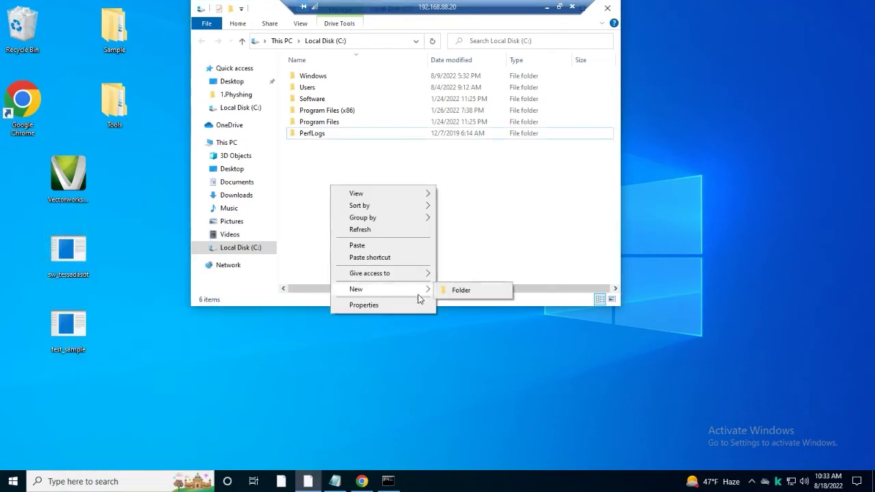
click(359, 247)
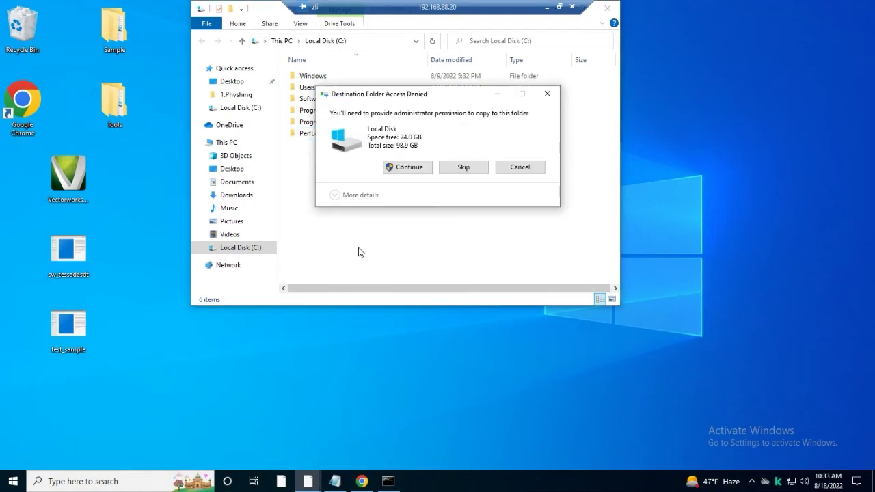
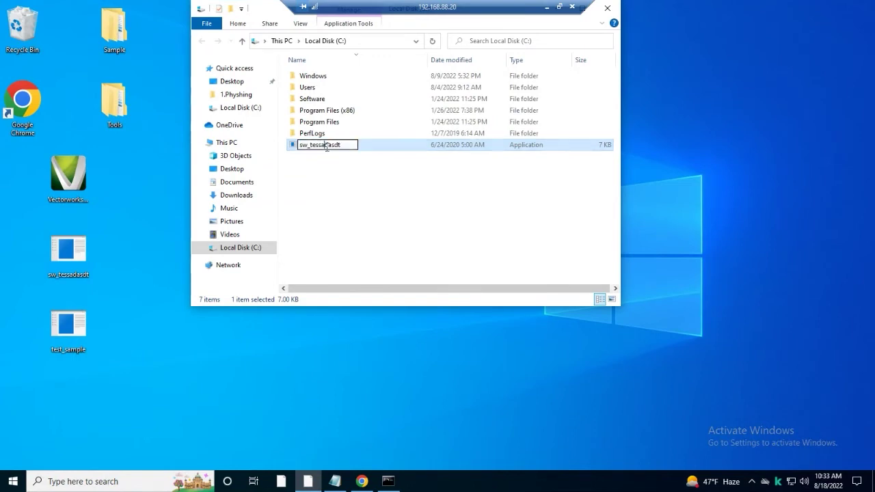
- Rename the copied application in C:\ to sw_tessadhdhdhdasdt and run it from the administrator Command Prompt
text(dhdhdh)
key(Return)
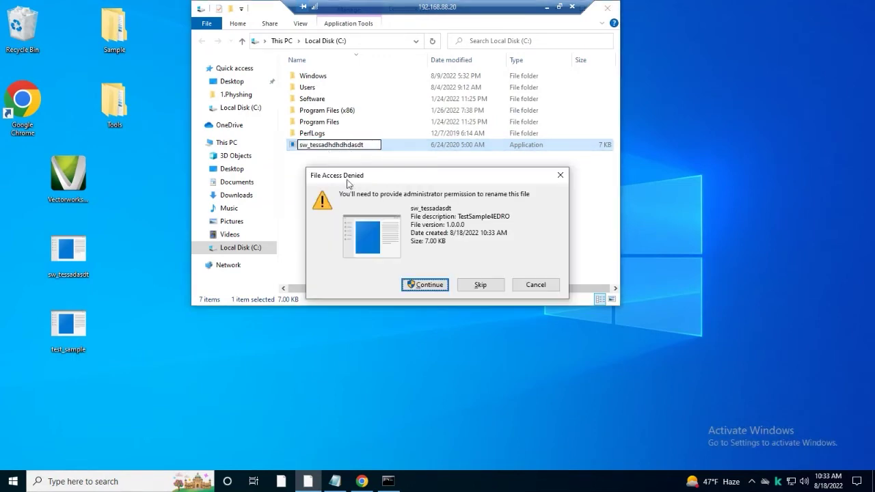
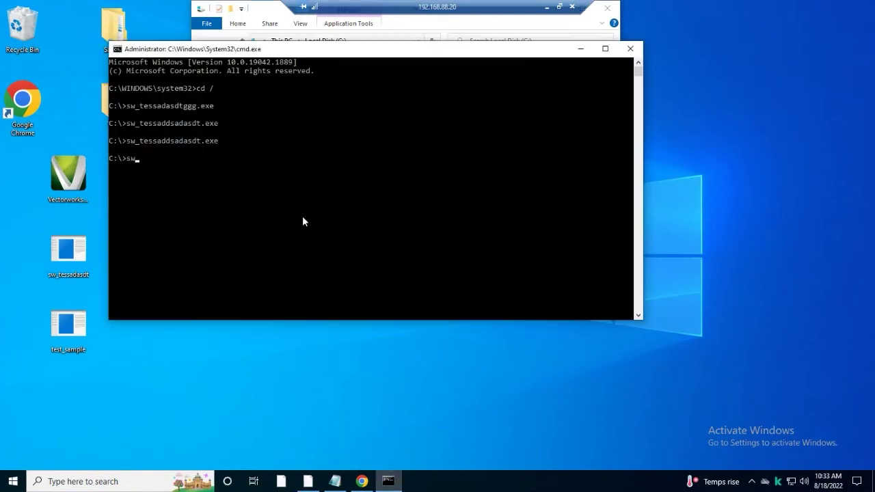
key(Tab)
key(Return)
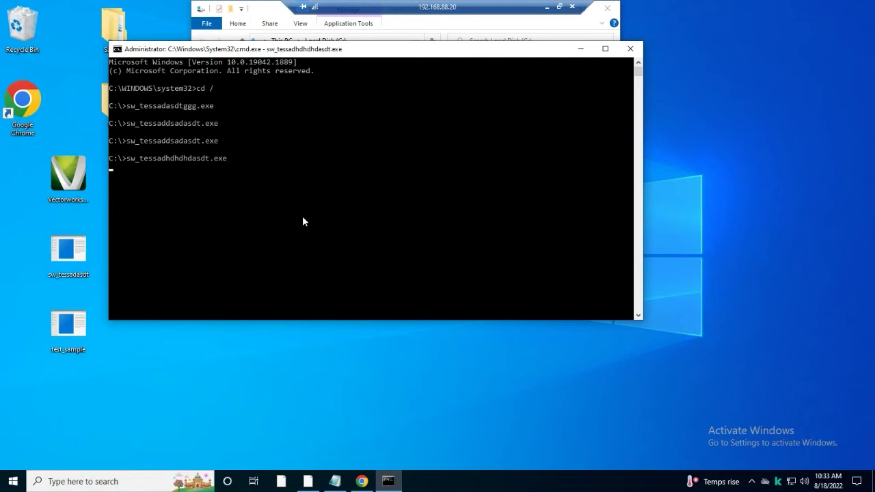
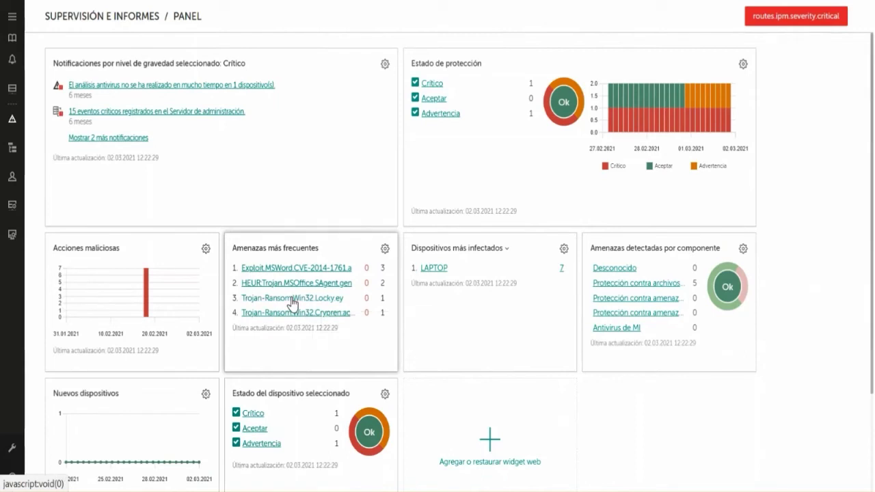
- Open the threat report from Trojan-Ransom.Win32.Locky.ey on the Kaspersky Security Center dashboard and examine its summary chart and detected objects table
click(293, 303)
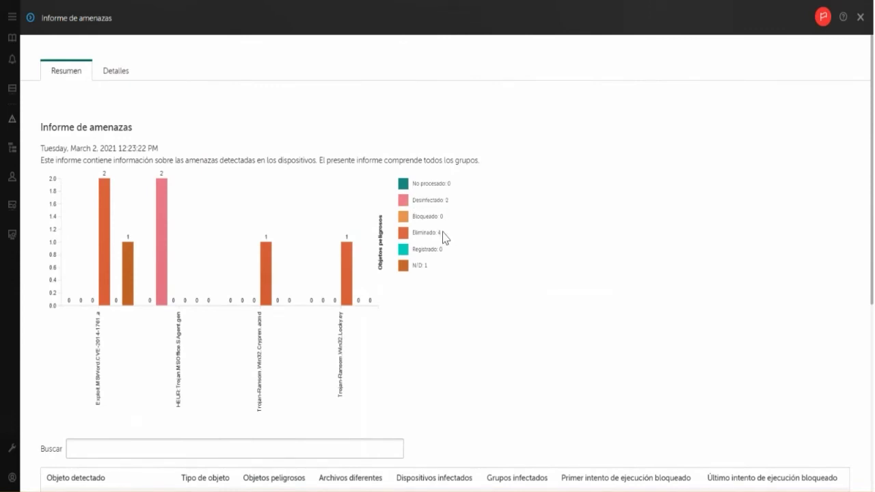
drag(445, 237, 412, 233)
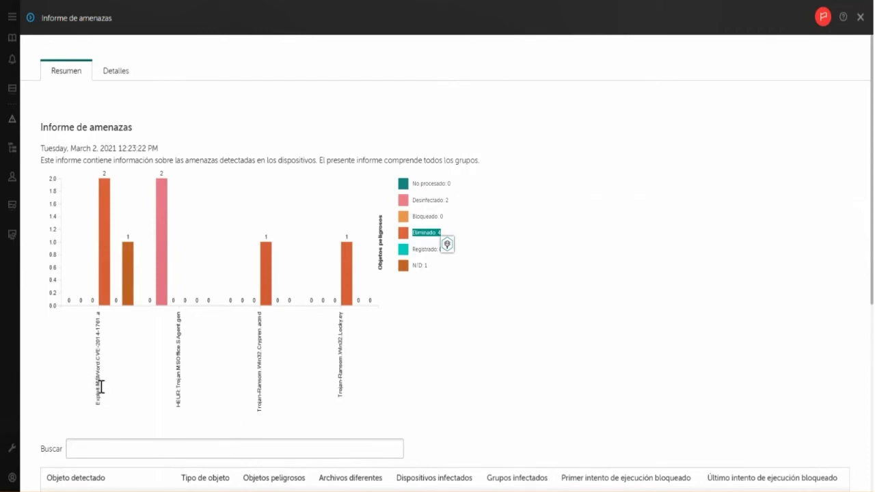
drag(259, 411, 258, 327)
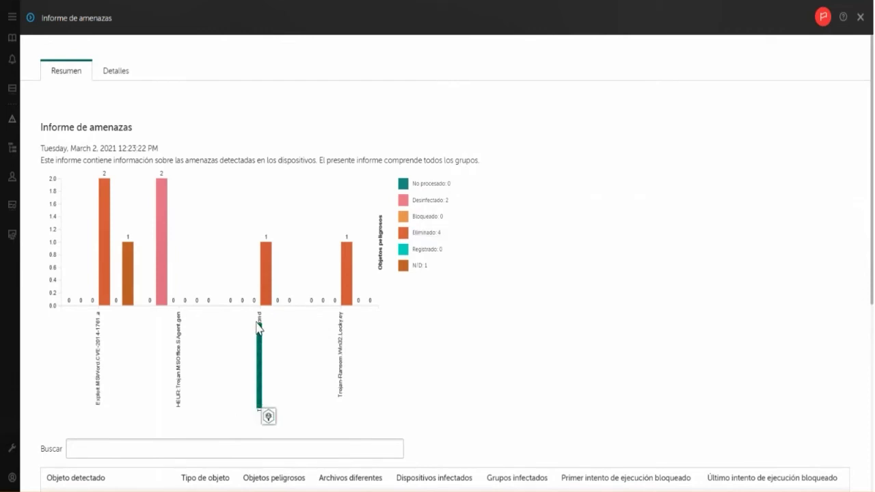
click(216, 364)
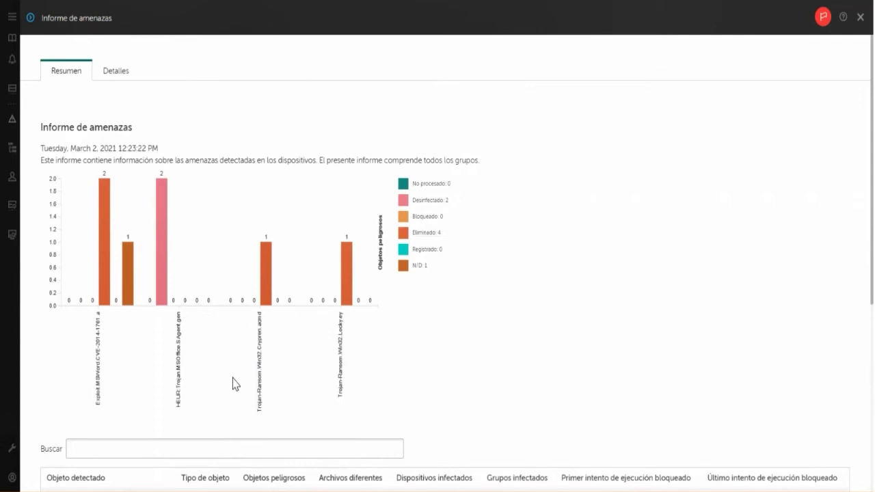
scroll(233, 383, down, 3)
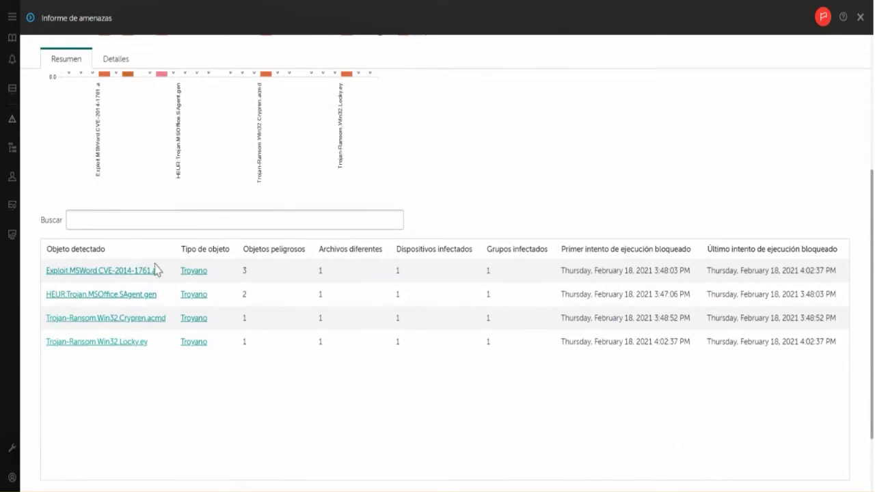
- Examine the report's detailed detections, including the file path and detection time of Trojan-Ransom.Win32.Locky.ey
click(116, 60)
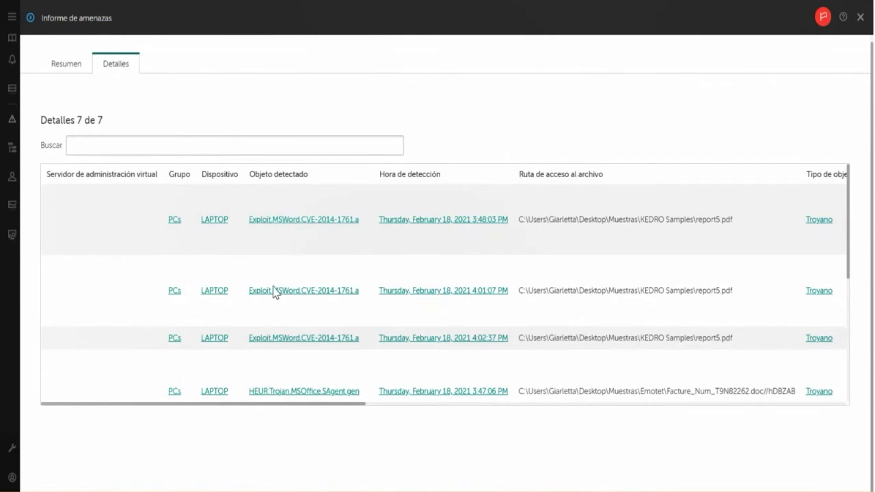
scroll(273, 296, down, 1)
scroll(273, 294, down, 5)
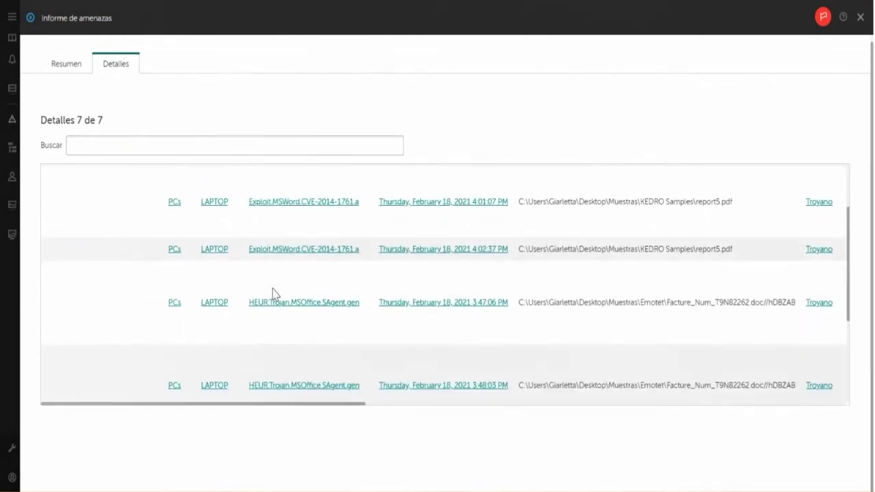
scroll(273, 294, down, 3)
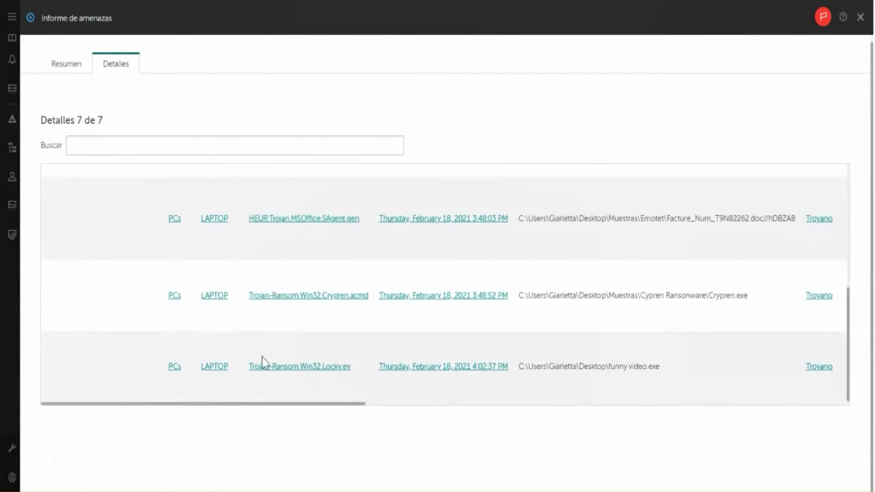
drag(243, 367, 358, 358)
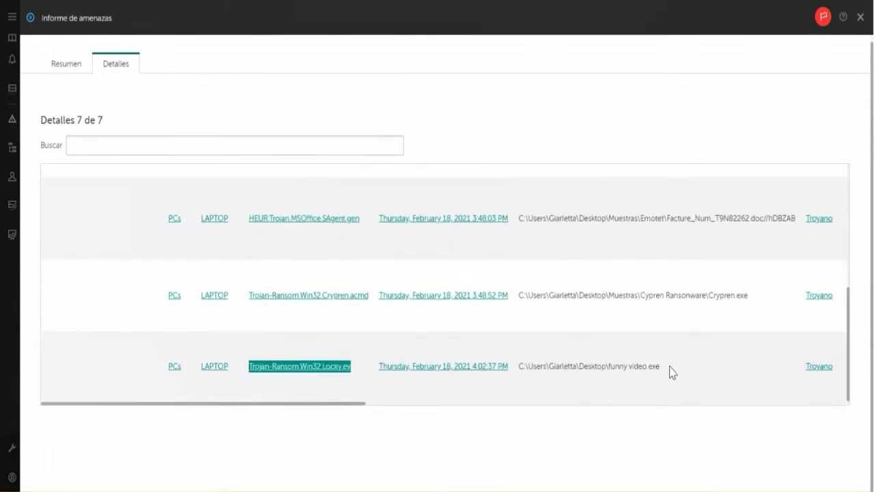
drag(660, 367, 519, 373)
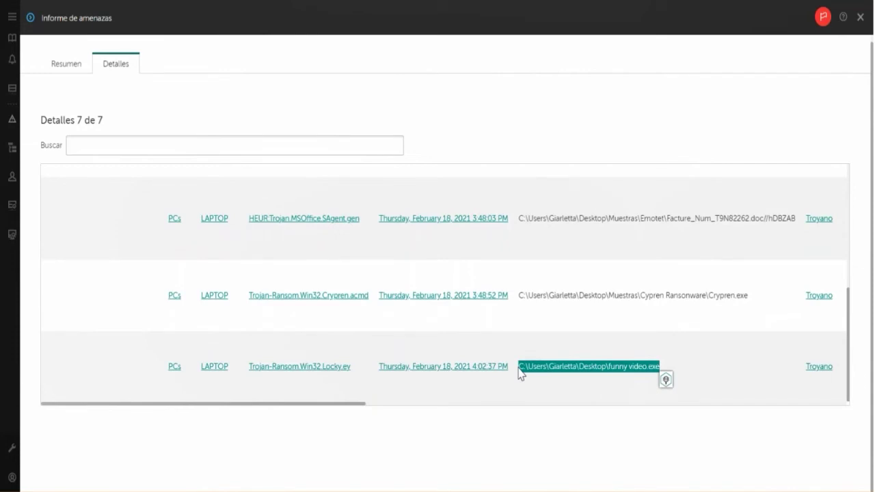
drag(379, 367, 437, 401)
click(445, 397)
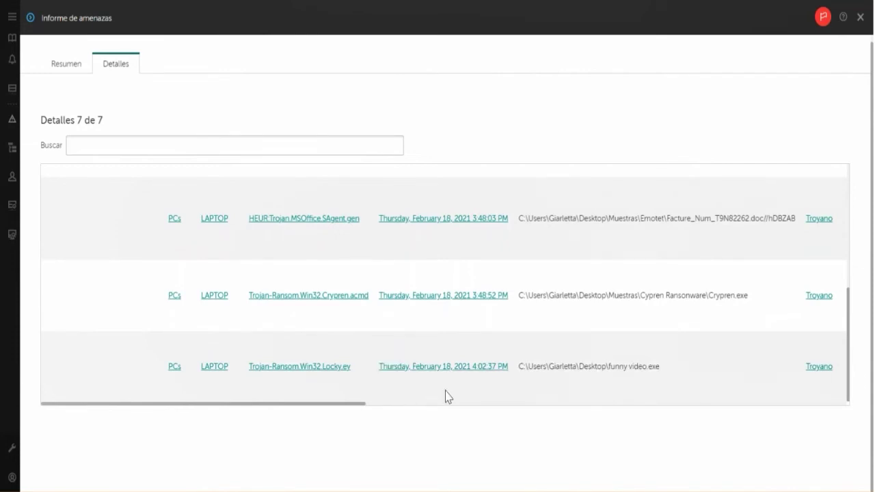
- Open the incident card for the Trojan-Ransom.Win32.Locky.ey detection of funny video.exe
scroll(445, 395, right, 5)
scroll(445, 395, right, 10)
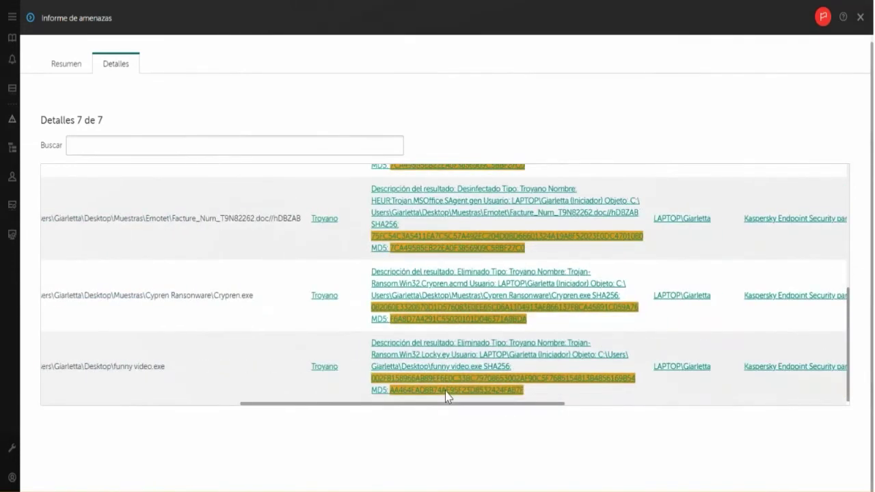
scroll(444, 395, right, 5)
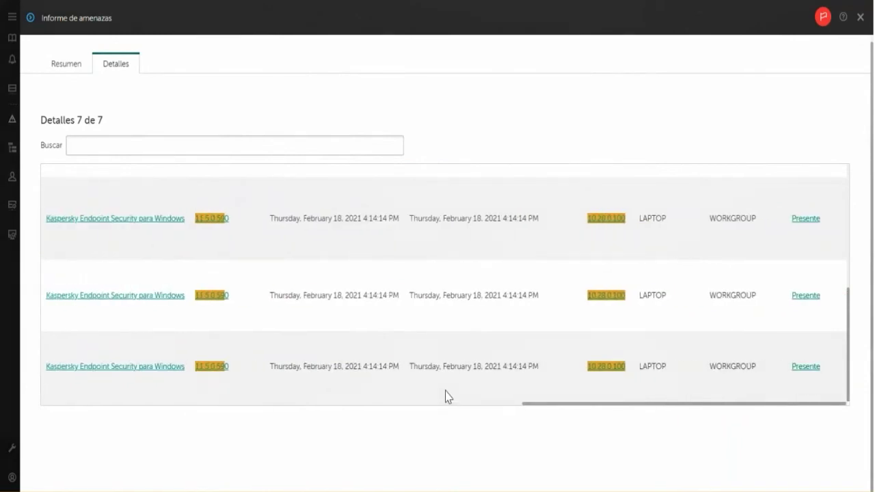
click(803, 369)
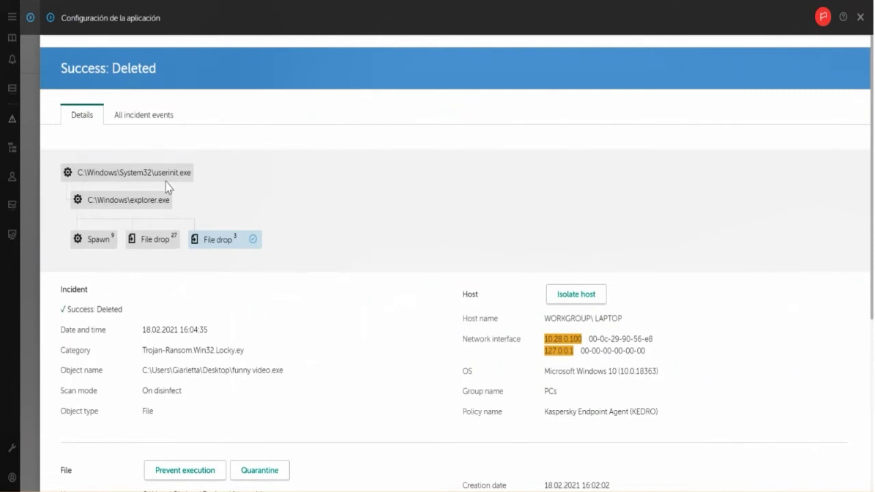
- Review the incident's process chain, its Spawn events and the File drop group beside them, returning to the incident card
drag(92, 179, 267, 187)
click(268, 188)
click(100, 240)
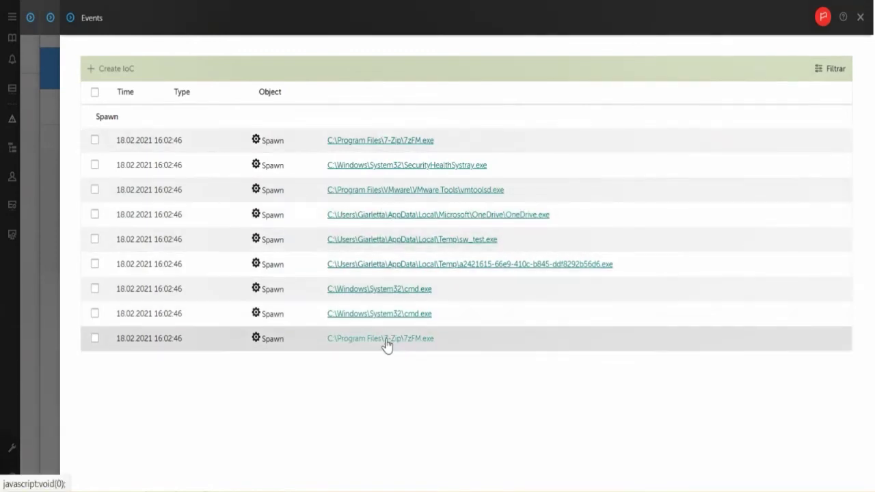
click(386, 346)
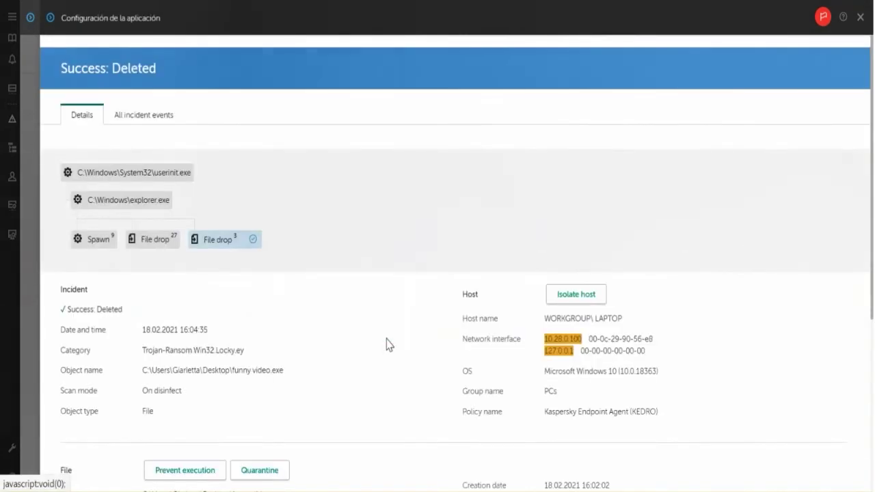
click(157, 241)
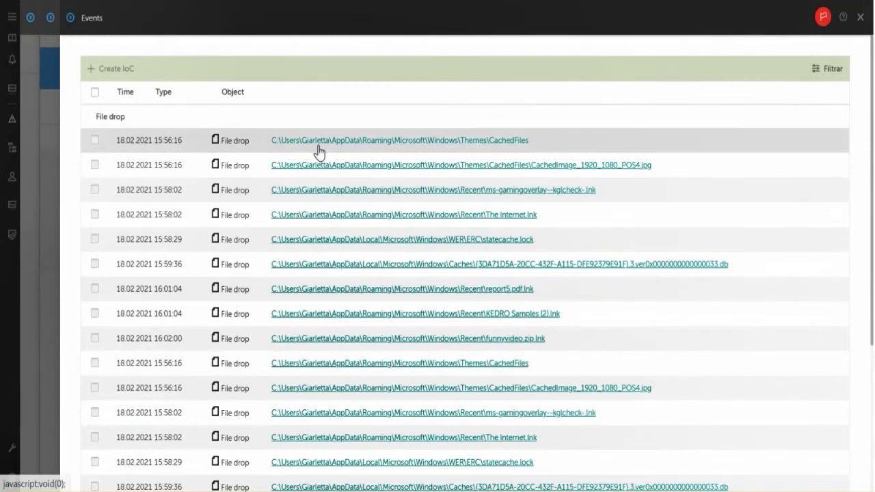
key(Escape)
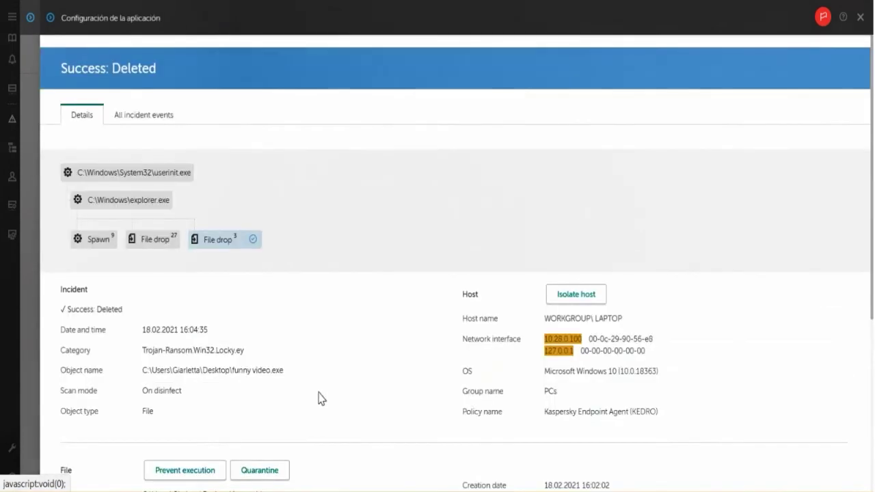
- Create an IoC from the first funny video.exe event in the highlighted File drop group
click(213, 247)
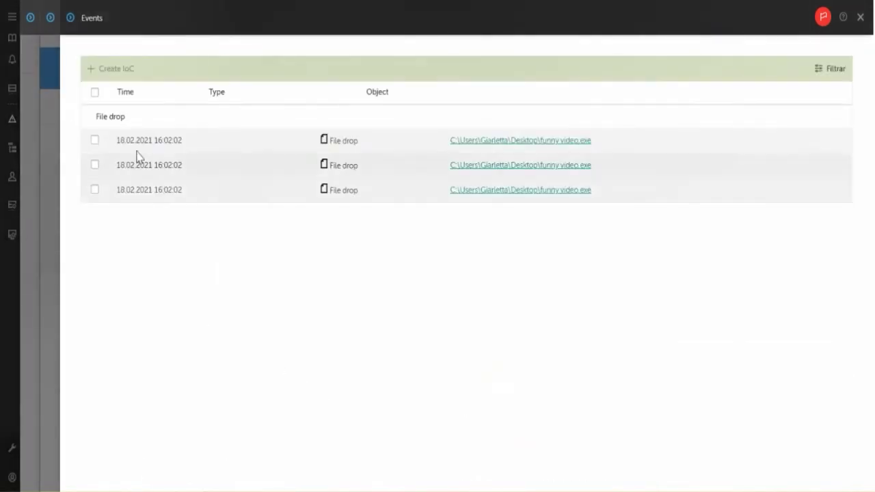
drag(592, 141, 457, 145)
click(94, 140)
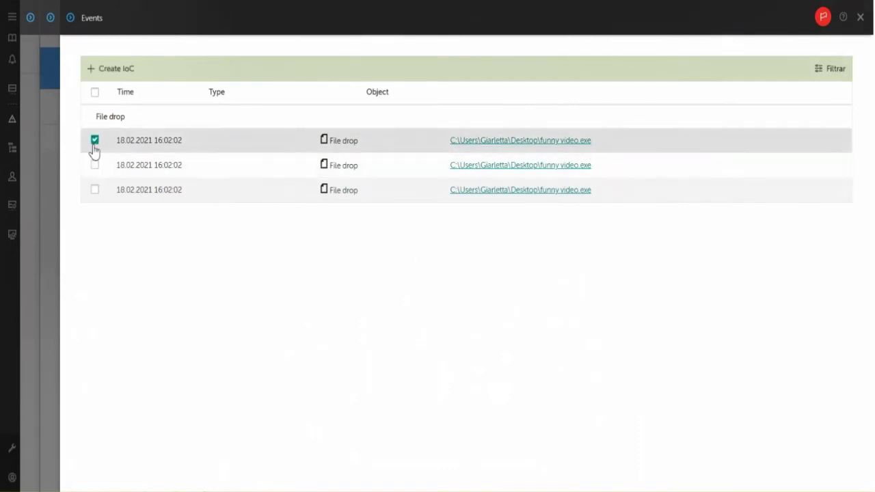
click(102, 68)
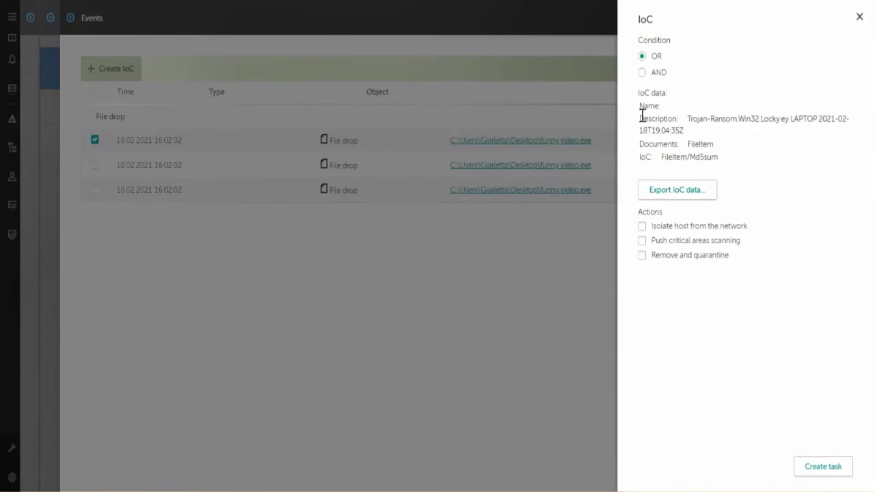
- Review the IoC description and enable the Isolate host from the network action
drag(640, 107, 643, 120)
drag(766, 112, 830, 123)
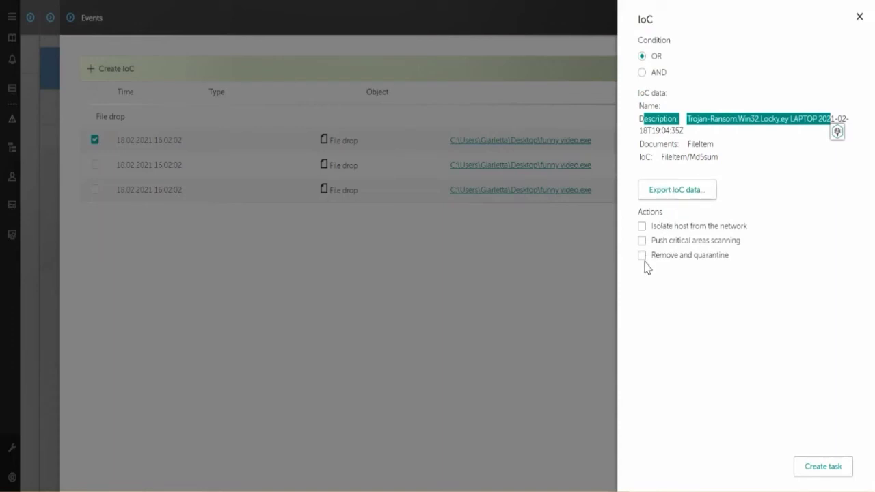
click(642, 226)
drag(662, 227, 756, 229)
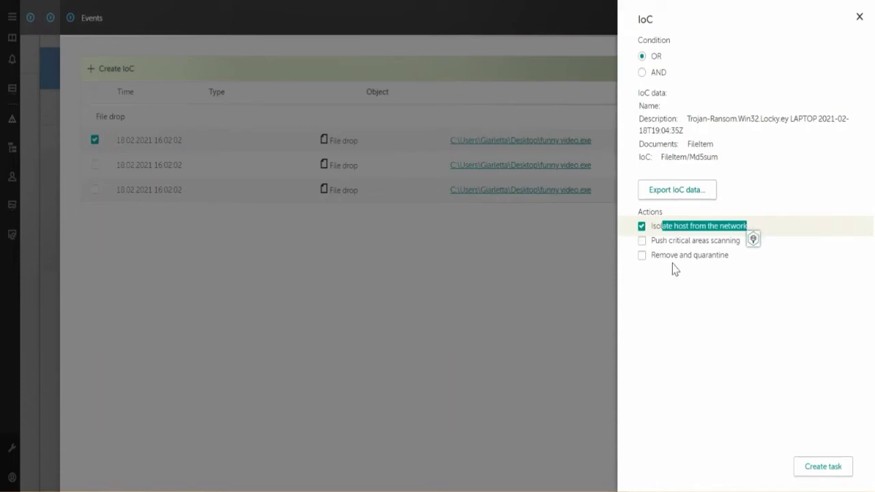
- Review the remaining IoC response actions and create the task with Isolate host from the network enabled
mouse_move(661, 255)
mouse_down()
mouse_move(728, 256)
mouse_move(675, 247)
mouse_up()
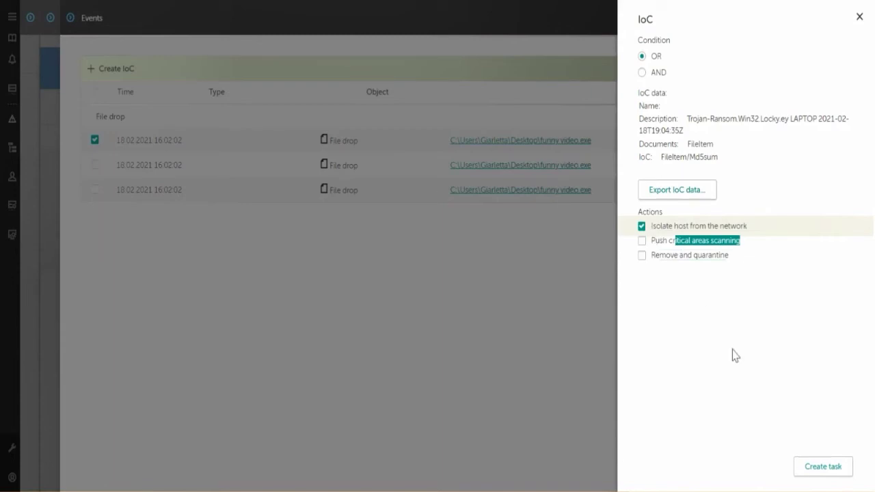
click(809, 468)
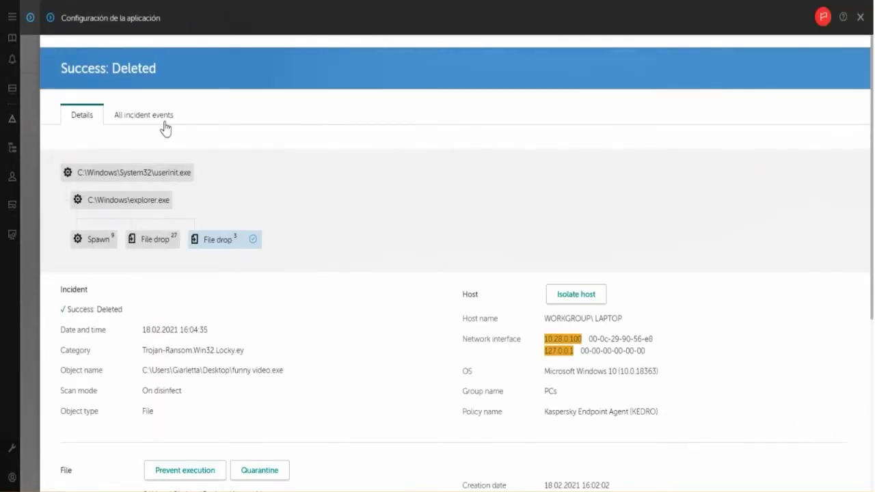
- Review the list of all incident events, including its second page, and return to the incident details
click(156, 121)
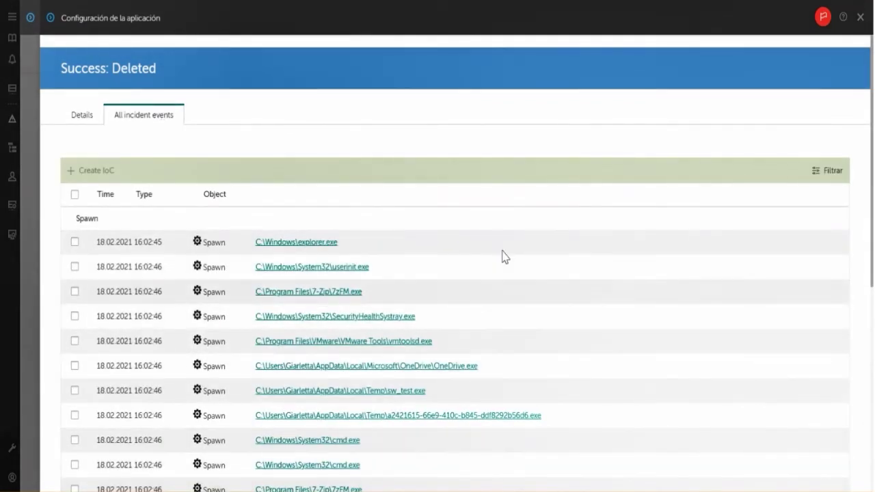
scroll(541, 124, down, 1)
scroll(541, 125, down, 5)
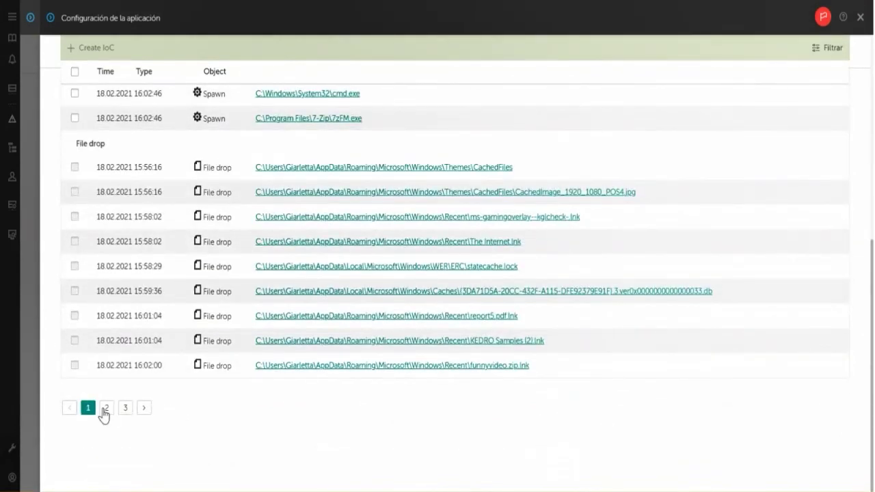
click(106, 408)
scroll(103, 414, up, 1)
scroll(104, 414, up, 5)
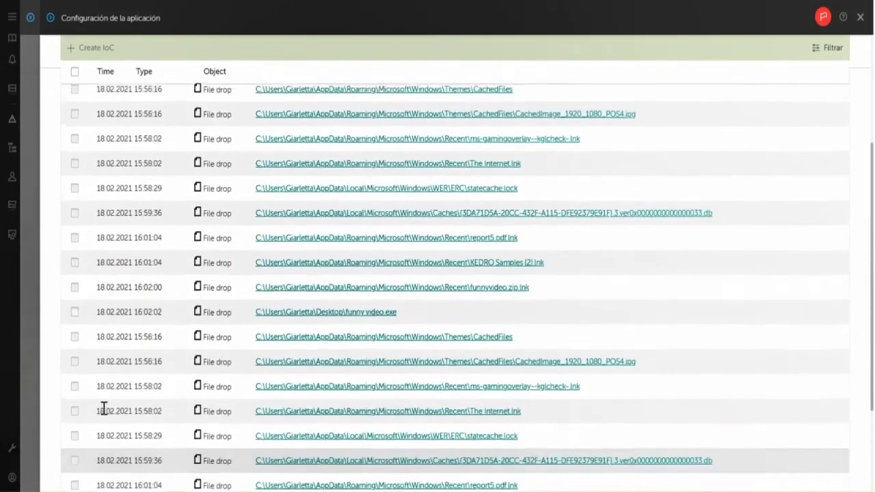
click(75, 116)
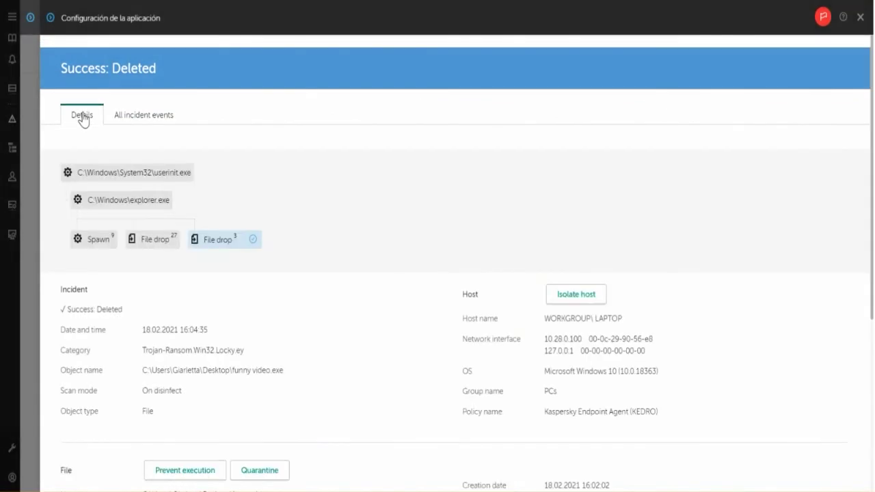
- Look up the SHA256 hash of funny video.exe in Kaspersky Threat Intelligence Portal and examine its verdict and hash report
scroll(368, 375, down, 1)
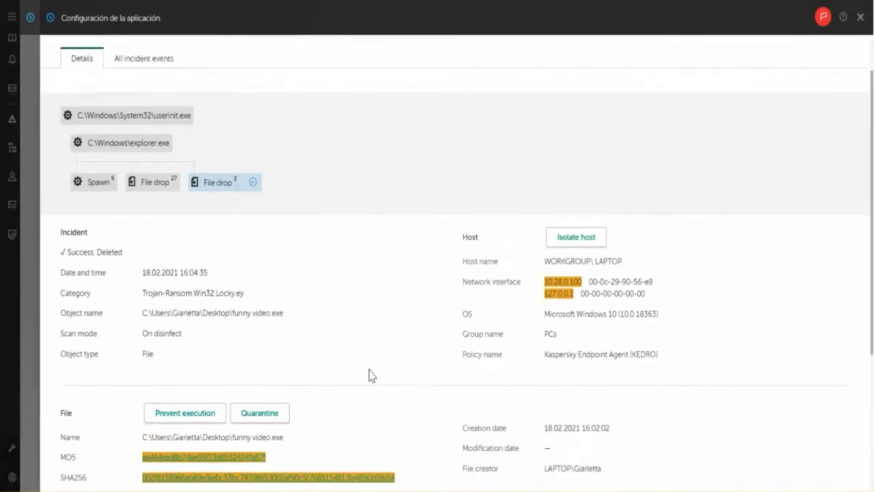
scroll(368, 376, down, 1)
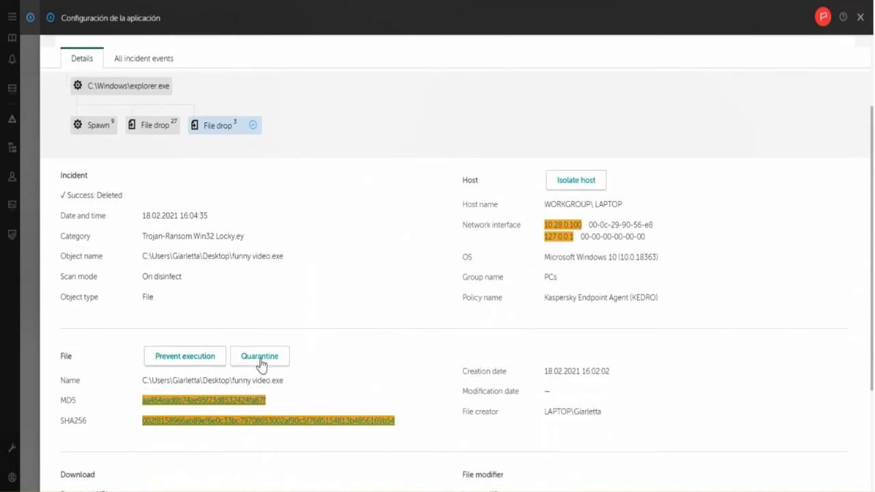
click(250, 420)
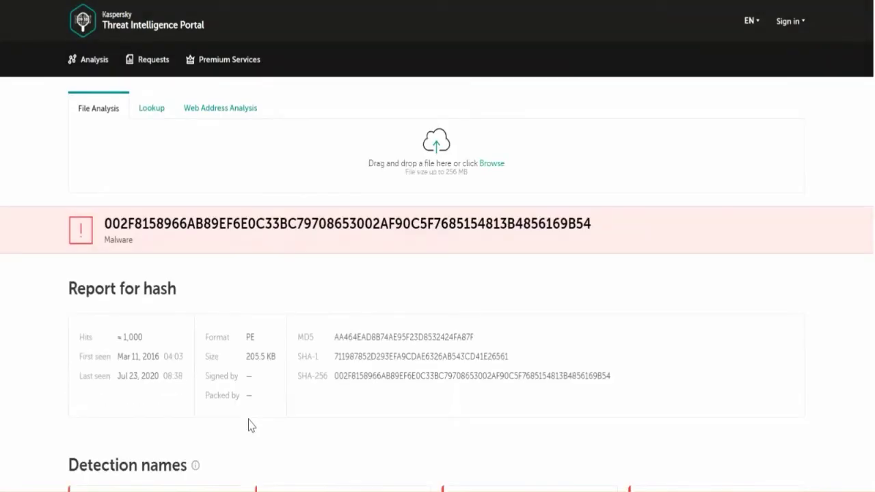
double_click(107, 224)
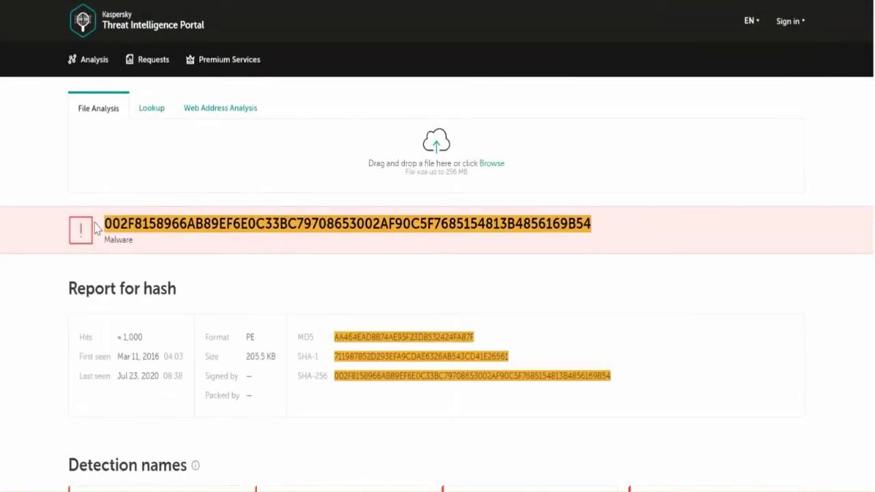
double_click(136, 248)
click(54, 205)
scroll(55, 205, down, 3)
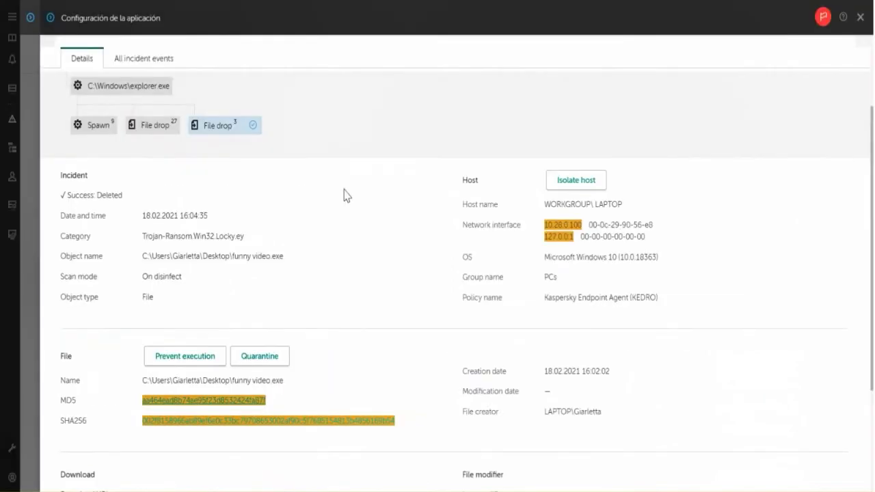
- Return to the incident card and check its File, Download and File modifier sections
scroll(344, 196, down, 3)
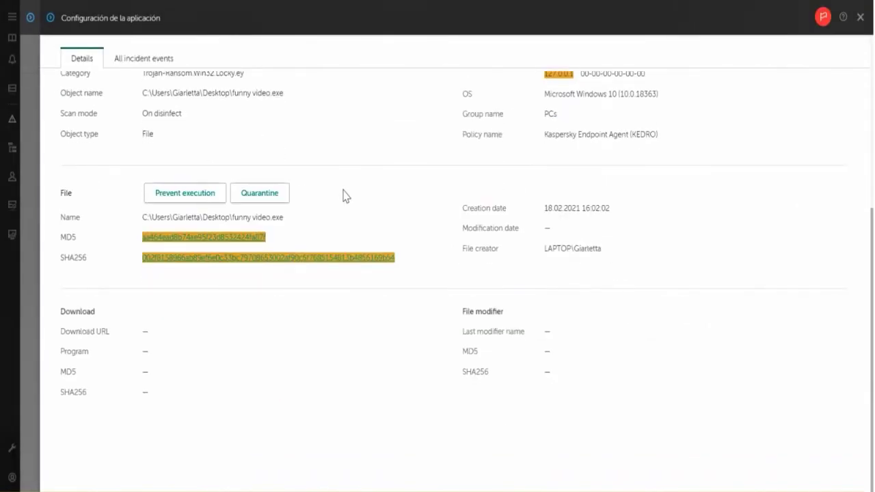
scroll(345, 196, up, 5)
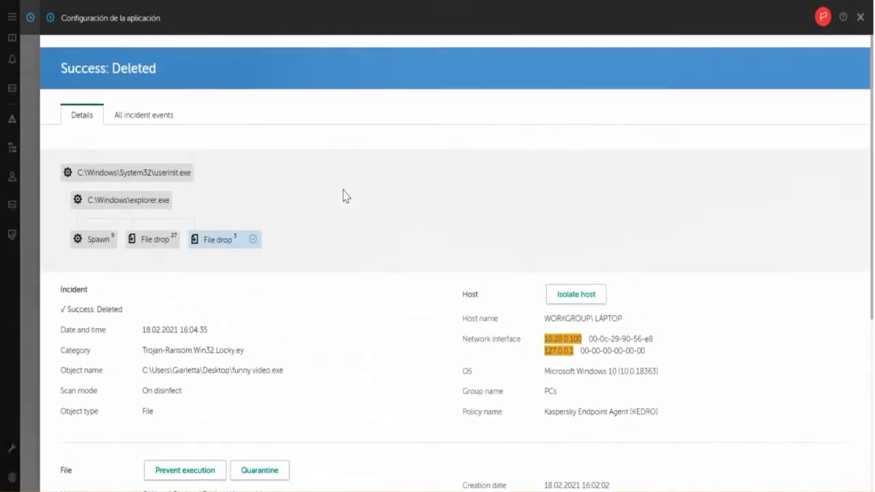